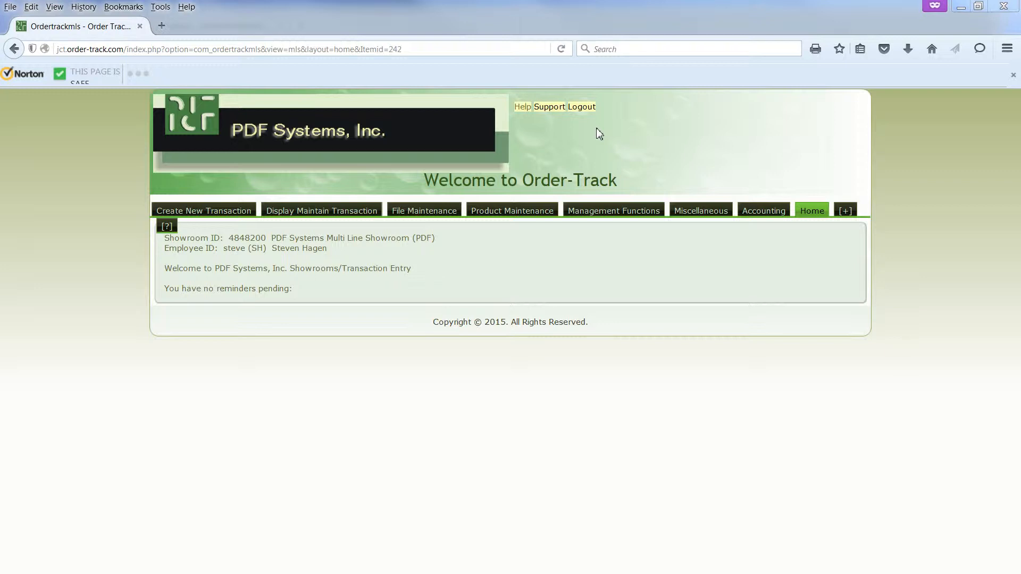
- Open the Apply Commission Payments form and choose China Collection as the manufacturer
mouse_move(609, 208)
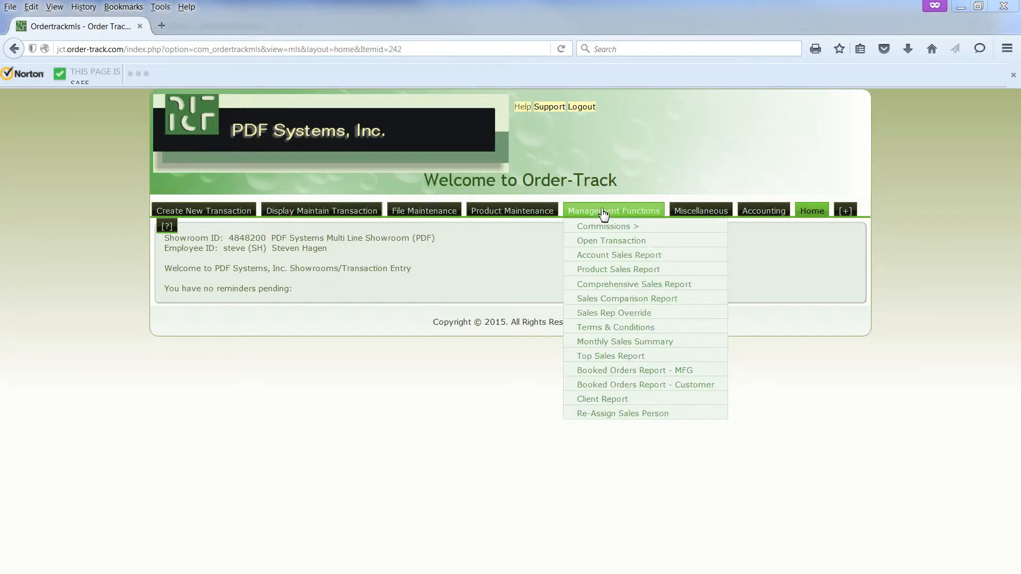
mouse_move(612, 227)
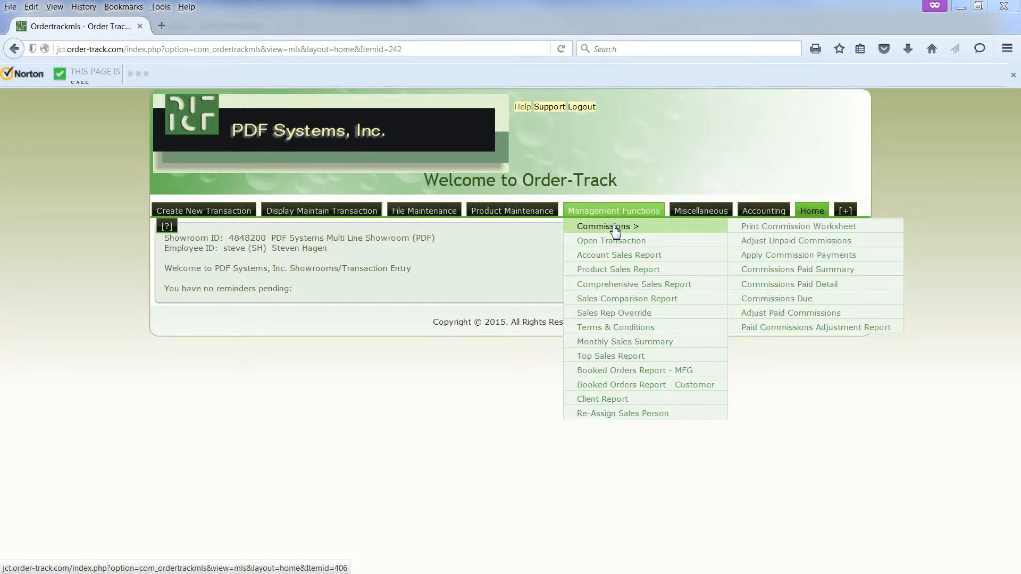
left_click(737, 264)
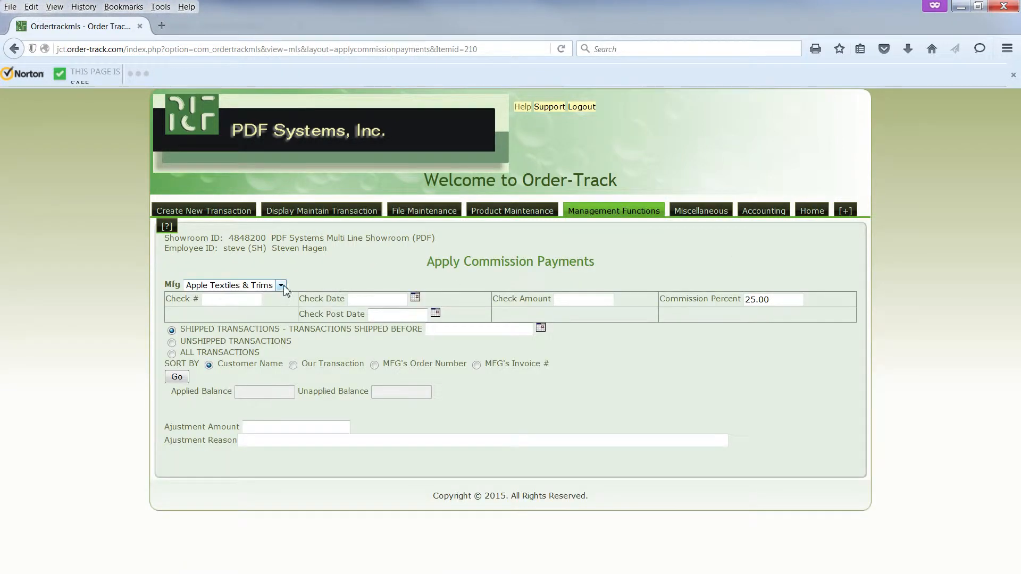
left_click(281, 286)
left_click(266, 319)
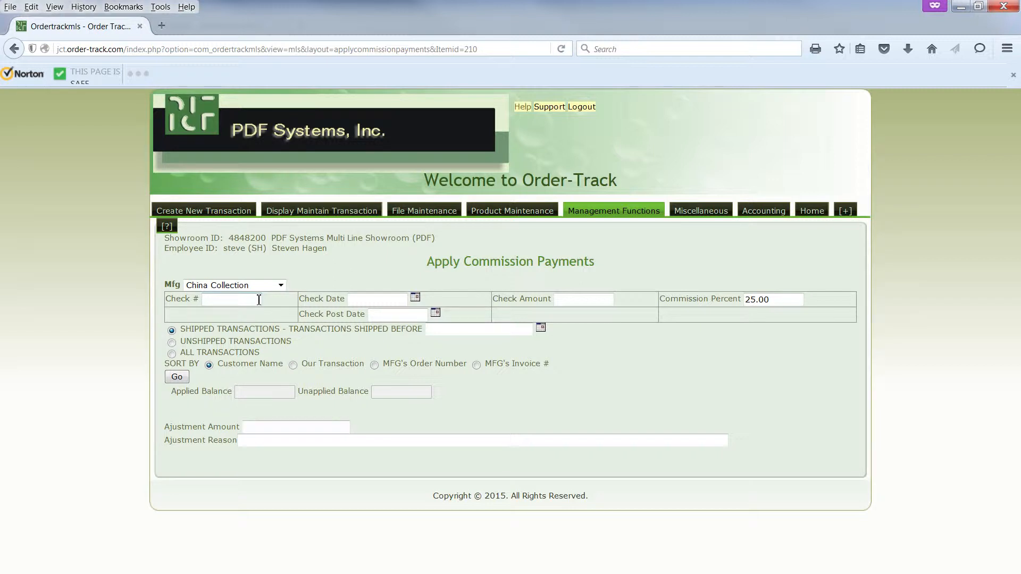
- Enter check number 1234 dated 2016-02-22 for 2123.48, with a check post date of 2016-01-31
left_click(259, 300)
type("1234")
left_click(416, 297)
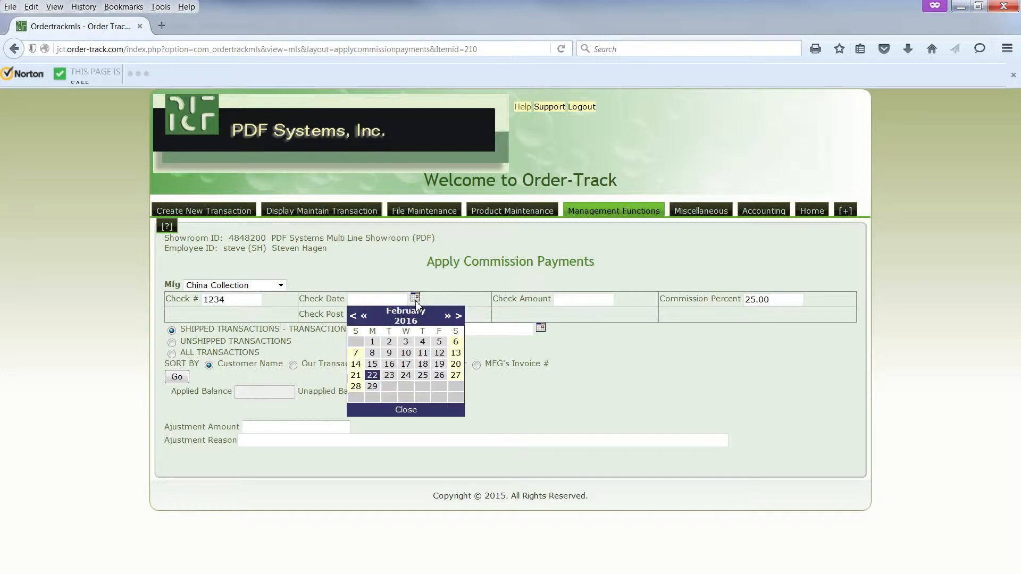
left_click(372, 375)
left_click(577, 300)
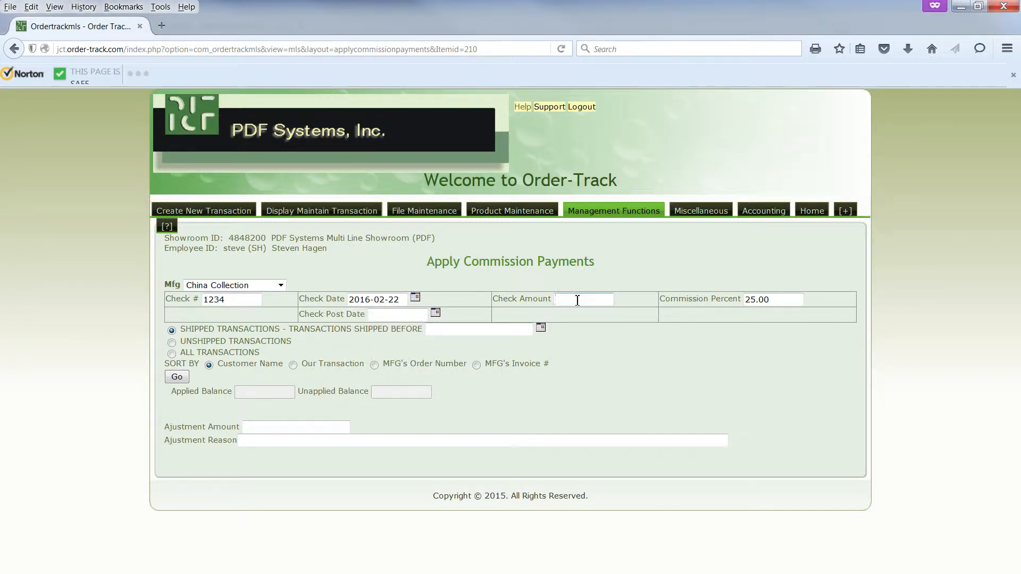
type("2123.48")
left_click(436, 314)
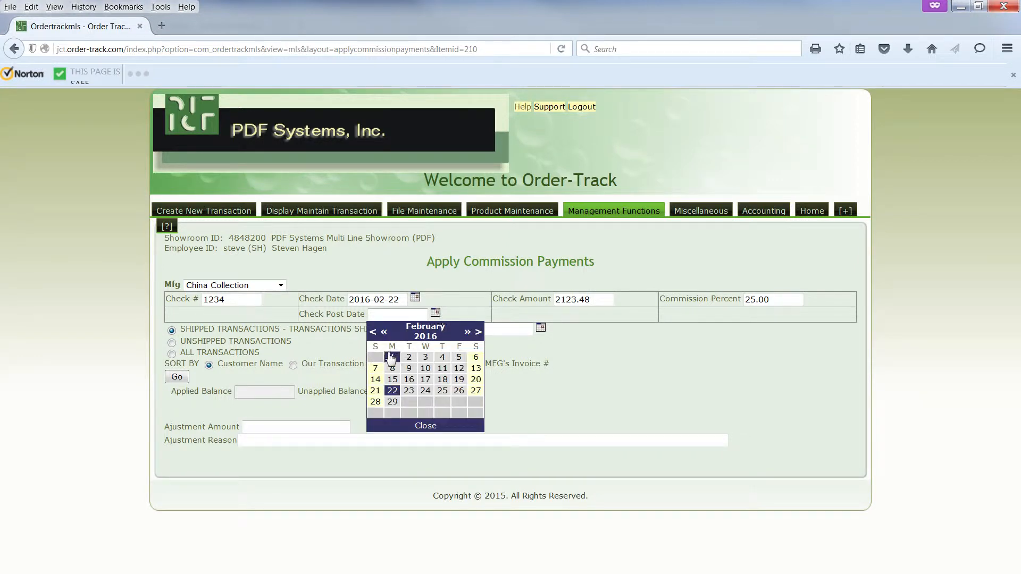
left_click(373, 332)
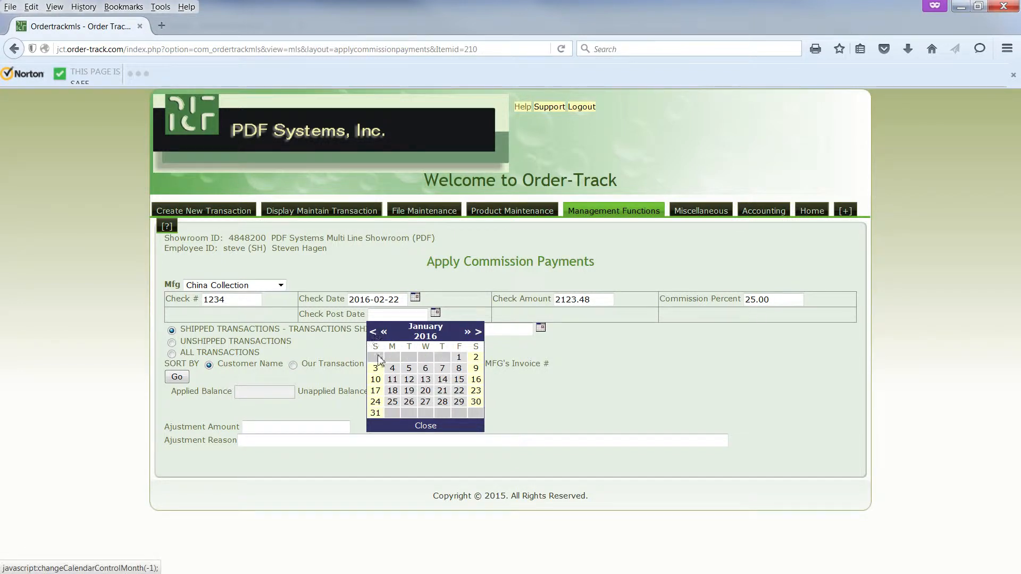
left_click(376, 413)
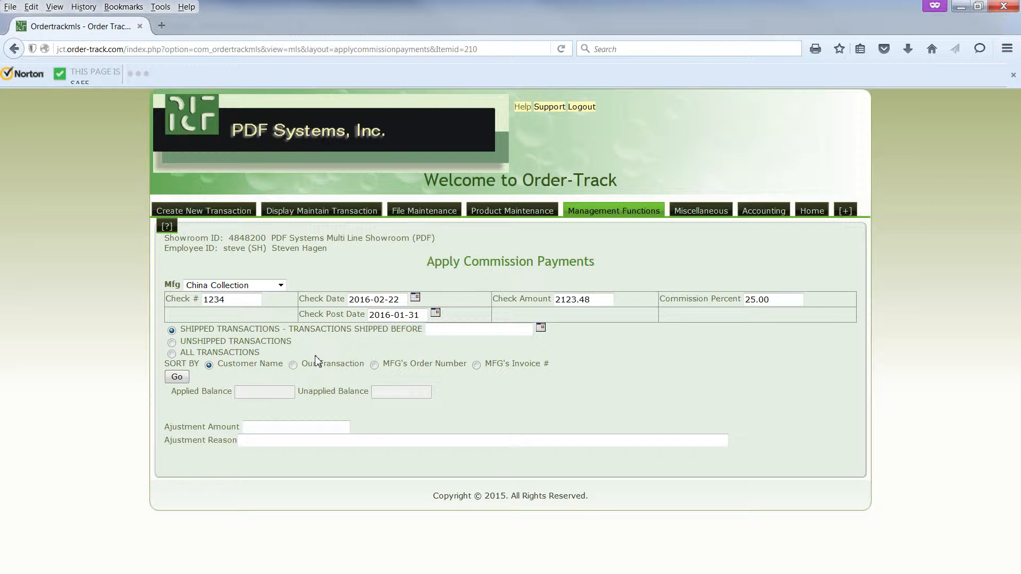
- List the manufacturer's shipped transactions with a shipped-before date of 2016-01-31
left_click(541, 327)
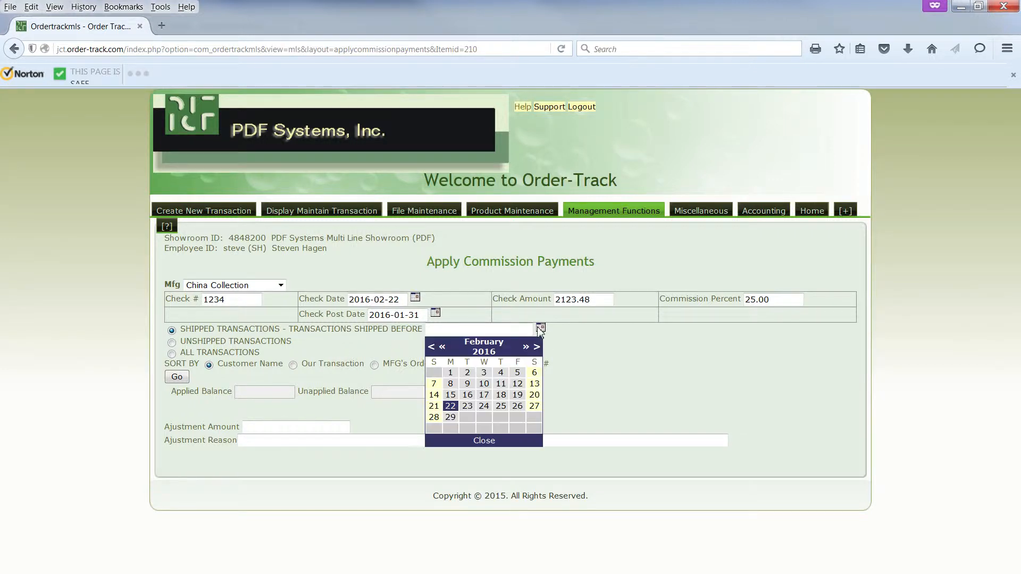
left_click(442, 348)
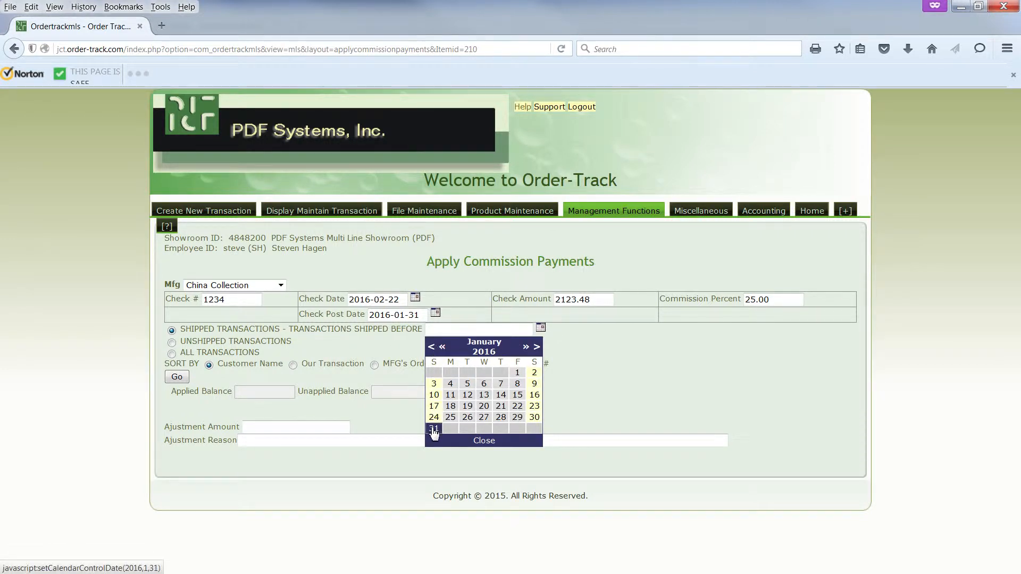
left_click(433, 430)
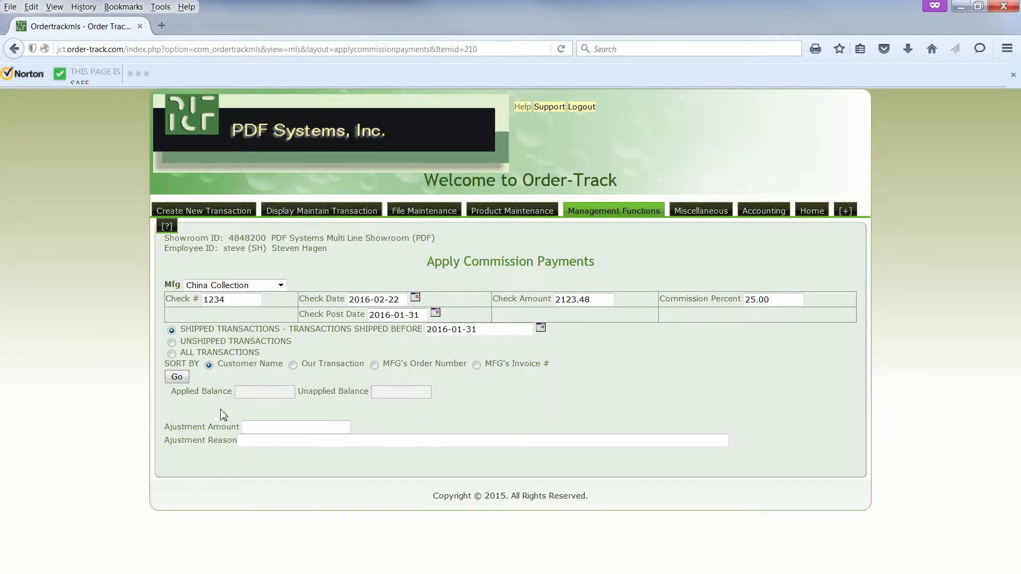
left_click(182, 379)
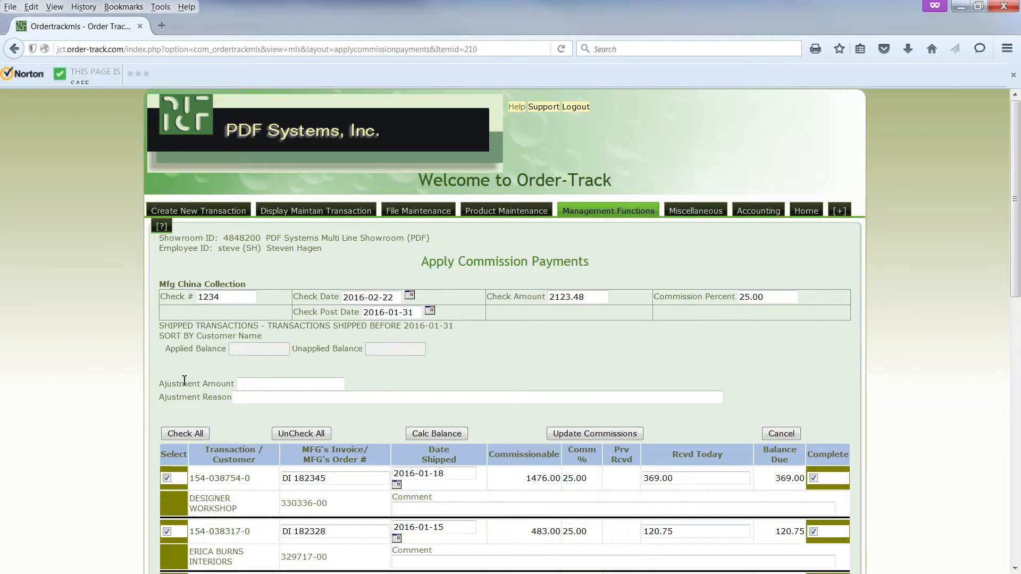
scroll(529, 382, "down", 2)
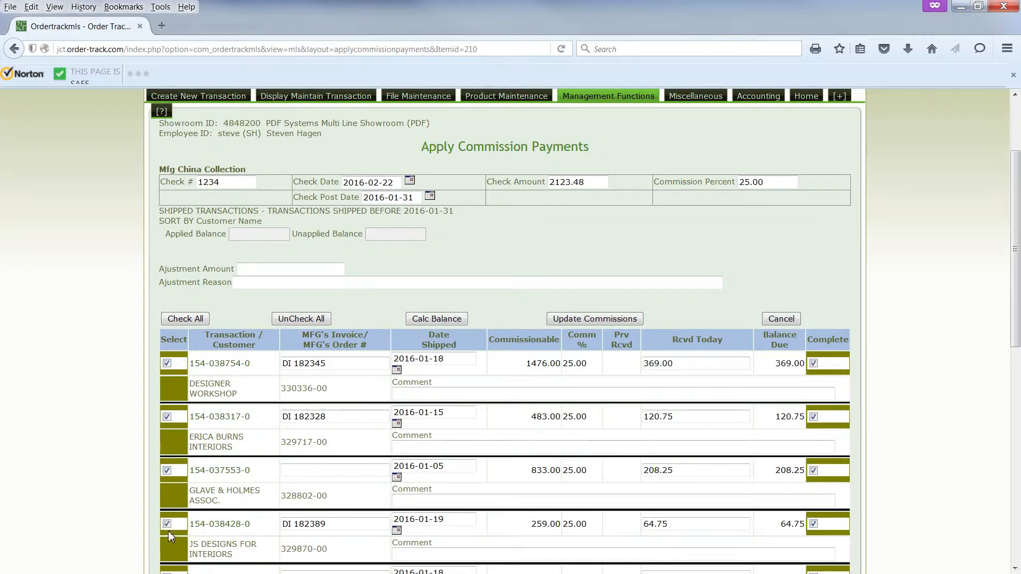
left_click(168, 365)
left_click(168, 365)
left_click(814, 365)
- Set the second transaction's amount received today to 100 with the comment "freight not paid, commission reduced, arghh"
left_click_drag(682, 420, 601, 420)
type("100")
left_click(433, 446)
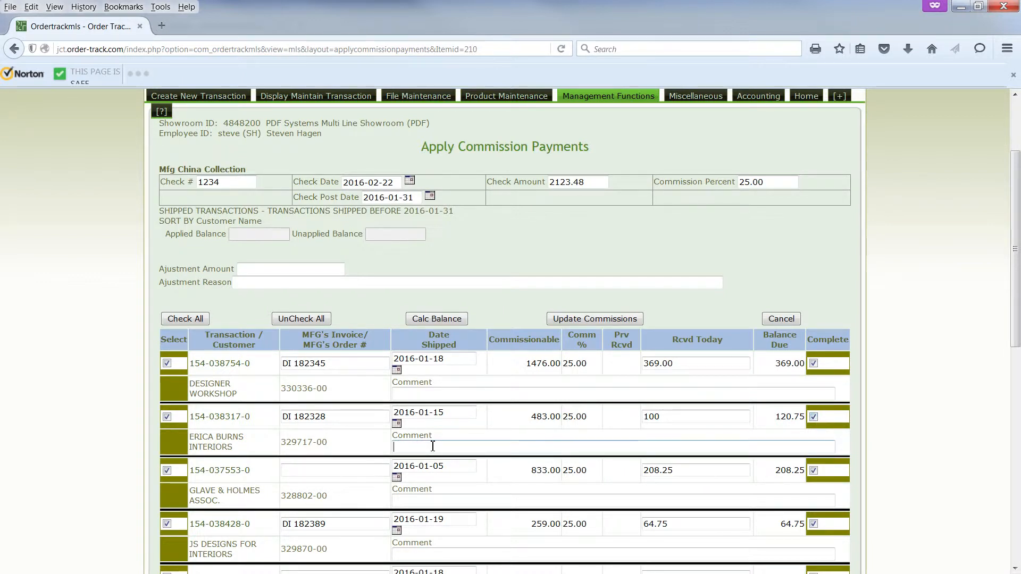
type("freight")
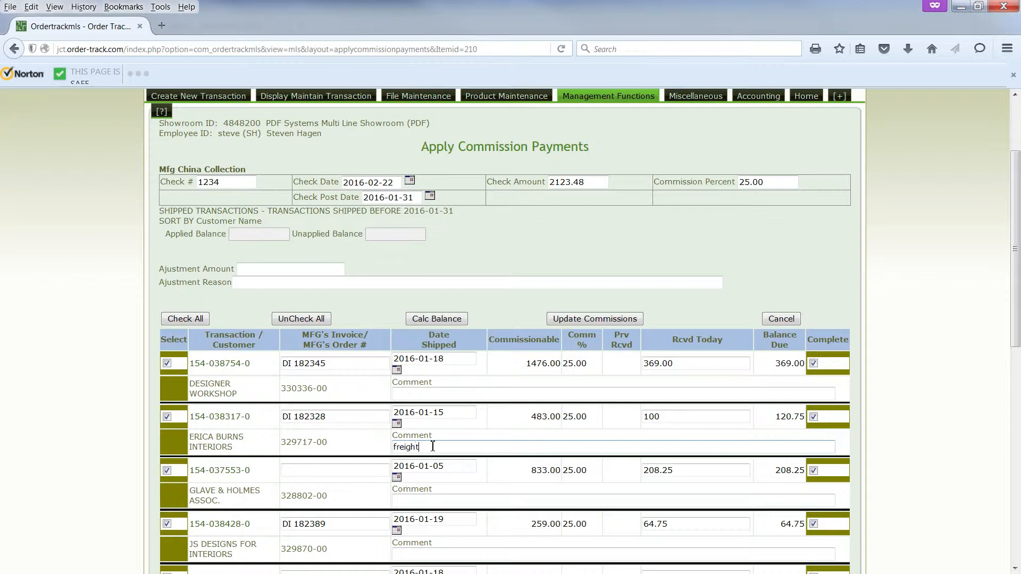
type(" not paid, commission reduced, arghh")
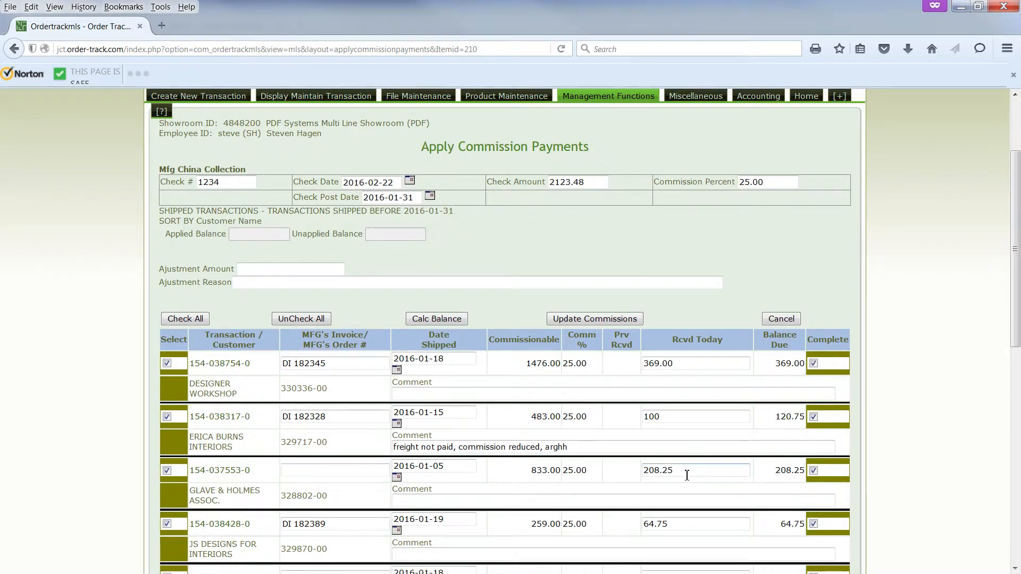
- Set the third transaction's amount received today to 166.6 with the comment "commission reduced to 20% for personal use discount"
left_click_drag(685, 474, 629, 474)
type("166.6")
left_click(494, 501)
type("commi")
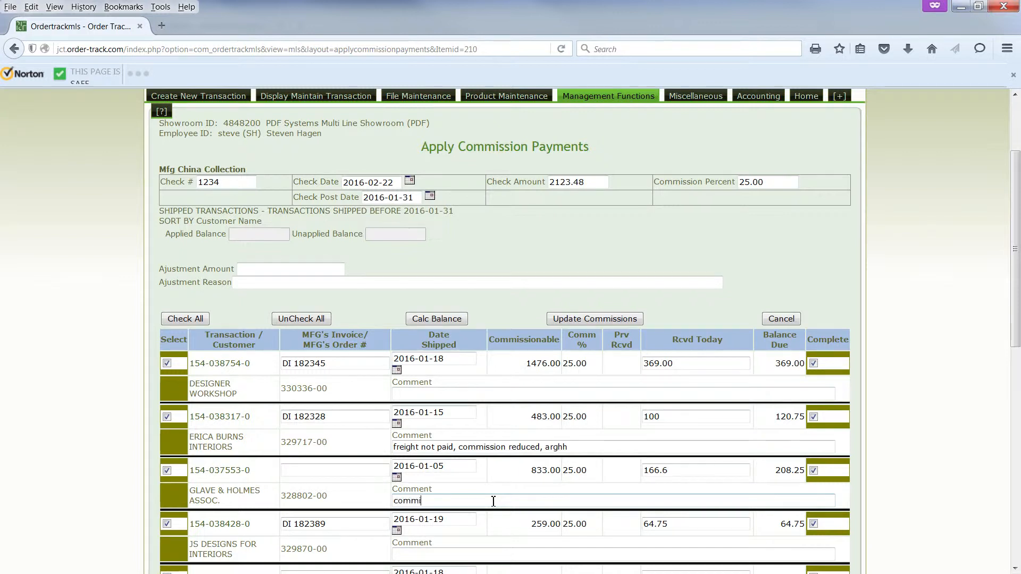
type("ssion reduced to 20% for personal use discount")
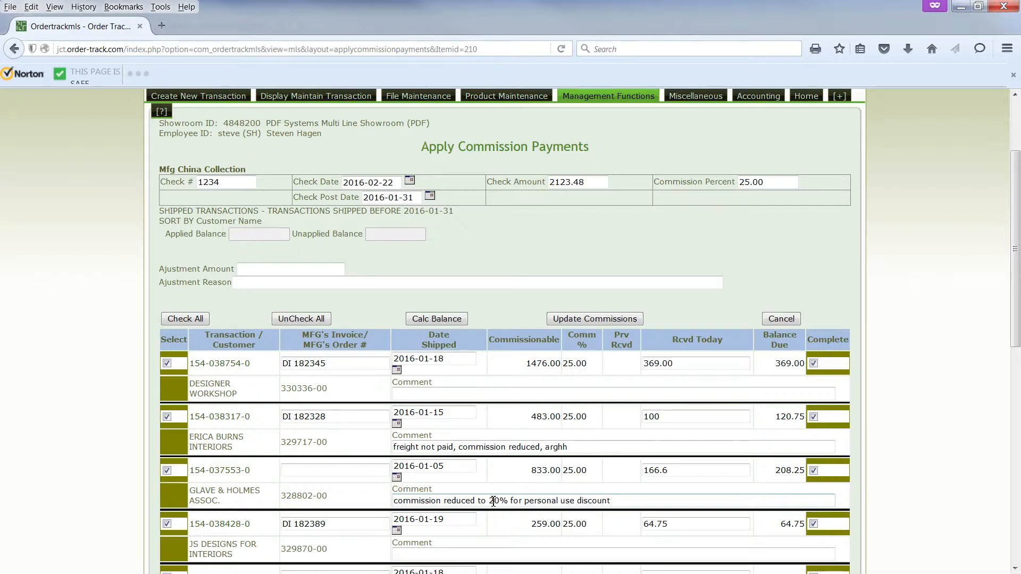
- Exclude the fourth transaction from payment, and record 50 received on the fifth without marking it complete
scroll(465, 527, "down", 4)
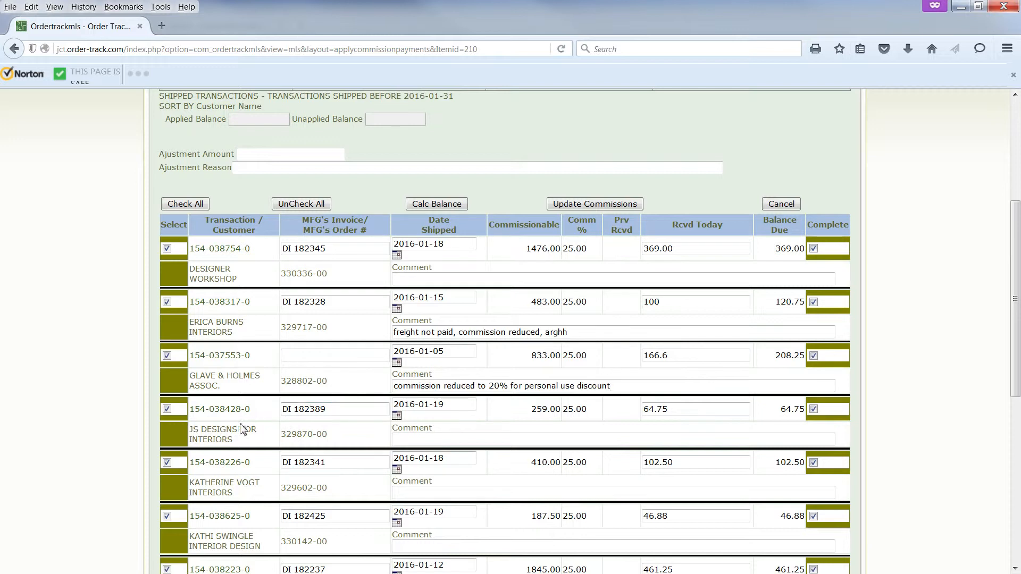
left_click(166, 409)
left_click_drag(682, 466, 608, 469)
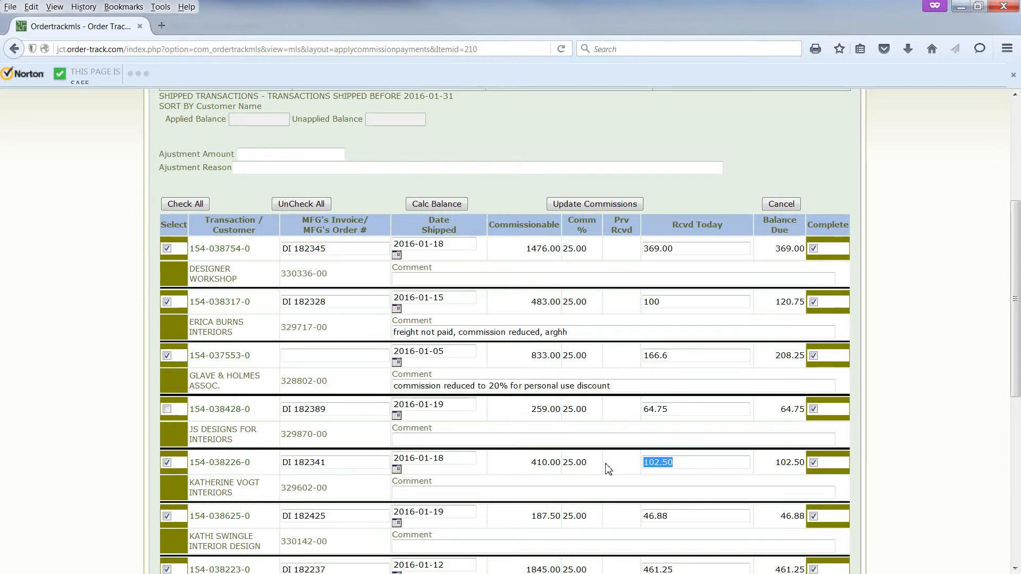
type("50")
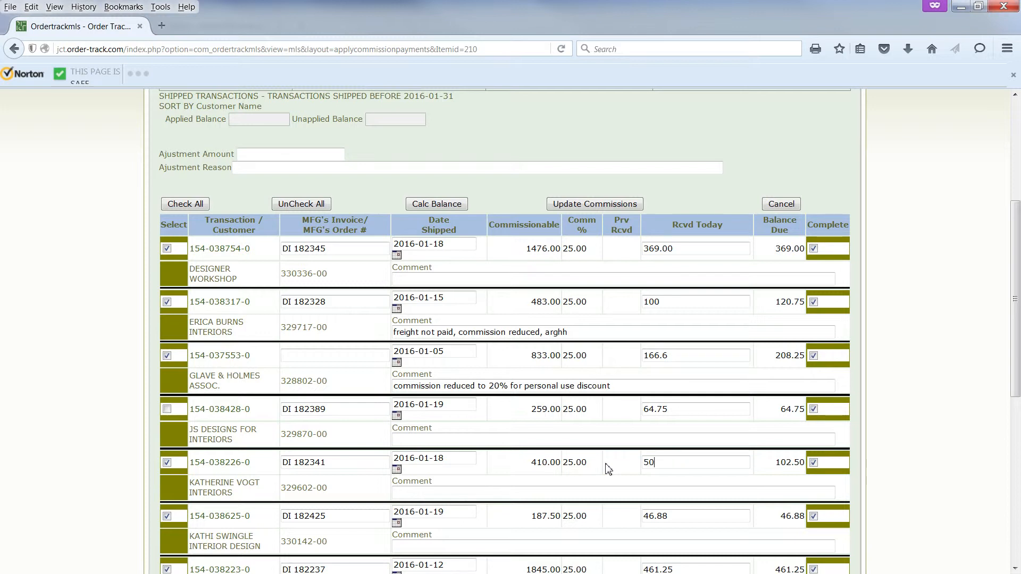
left_click(814, 463)
- Calculate the applied and unapplied check balances, and try to update the commissions
scroll(656, 467, "down", 2)
scroll(656, 467, "down", 10)
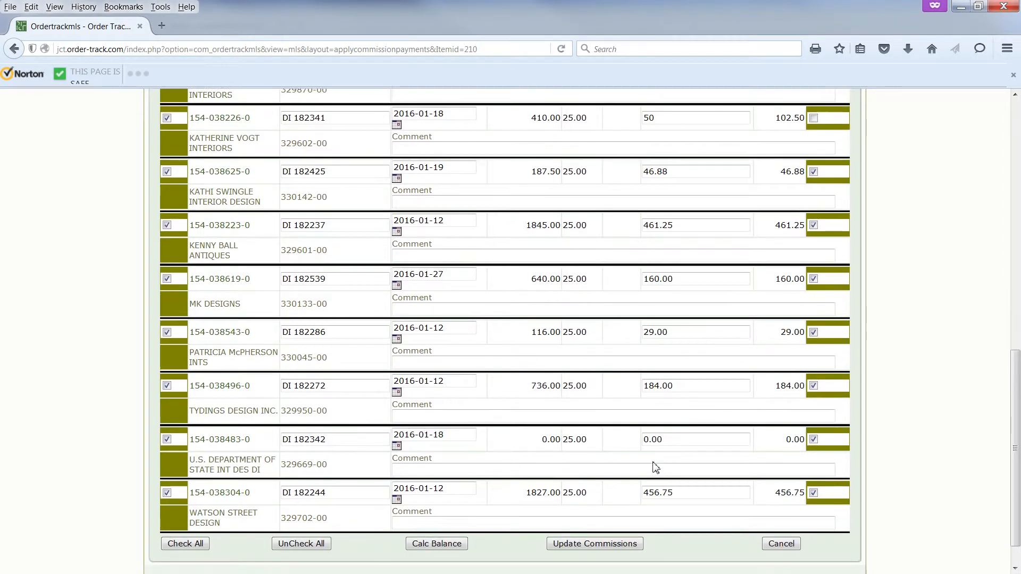
scroll(656, 467, "down", 2)
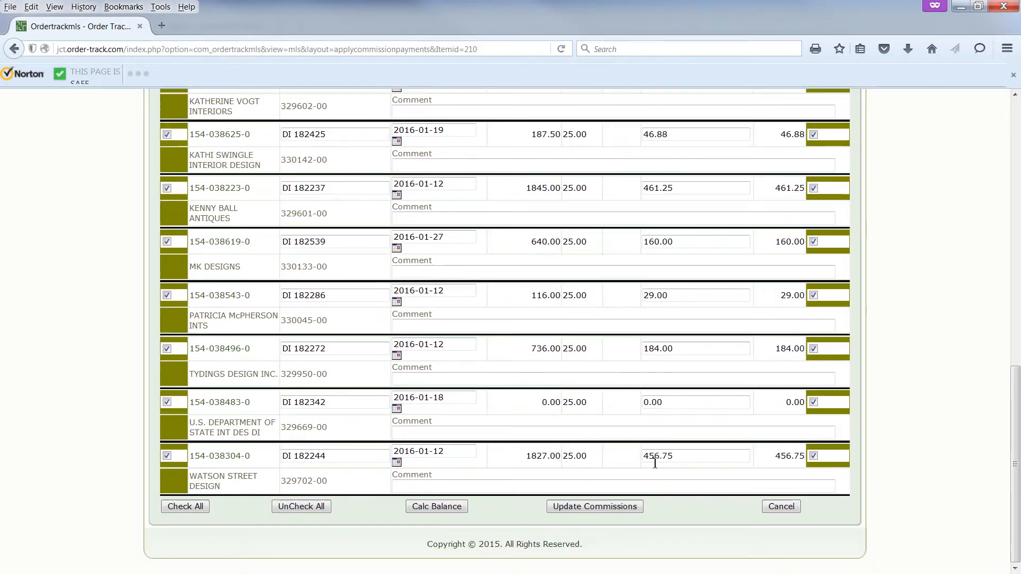
left_click(436, 507)
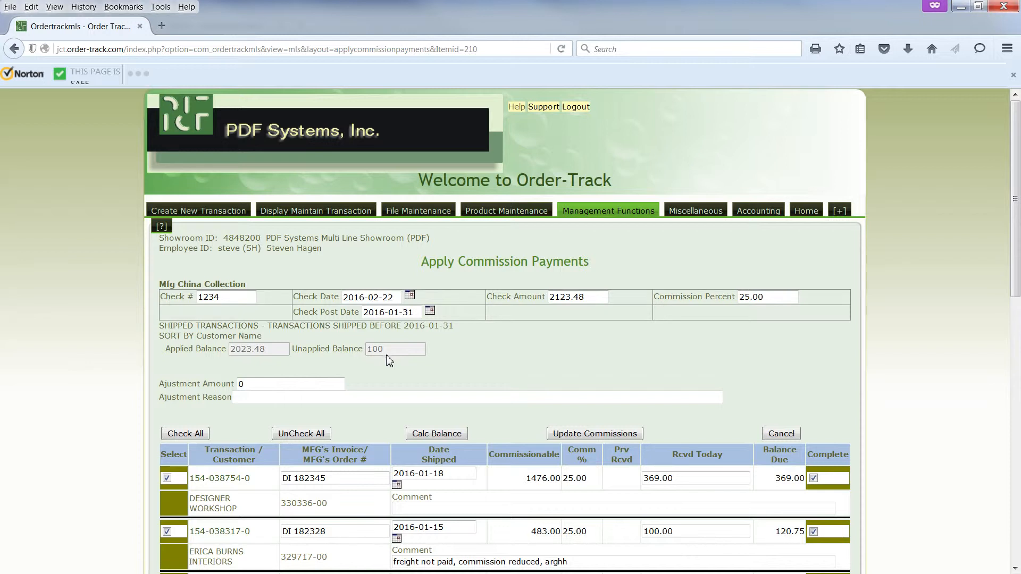
left_click(580, 437)
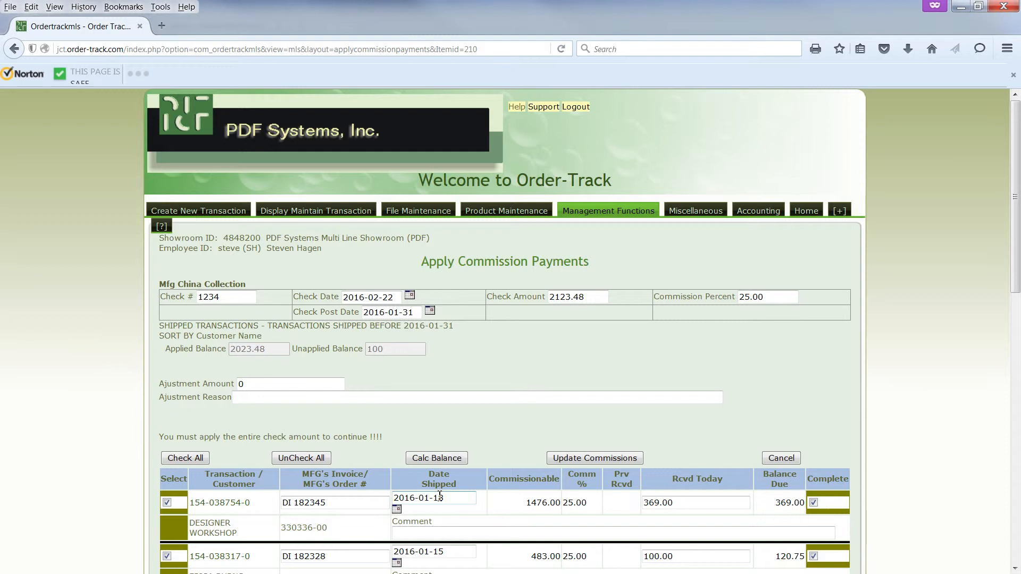
- Enter an adjustment of 100.00 with the reason "payment for a direct order" and recalculate the balance
left_click(249, 385)
key("BackSpace")
type("100.00")
left_click(250, 397)
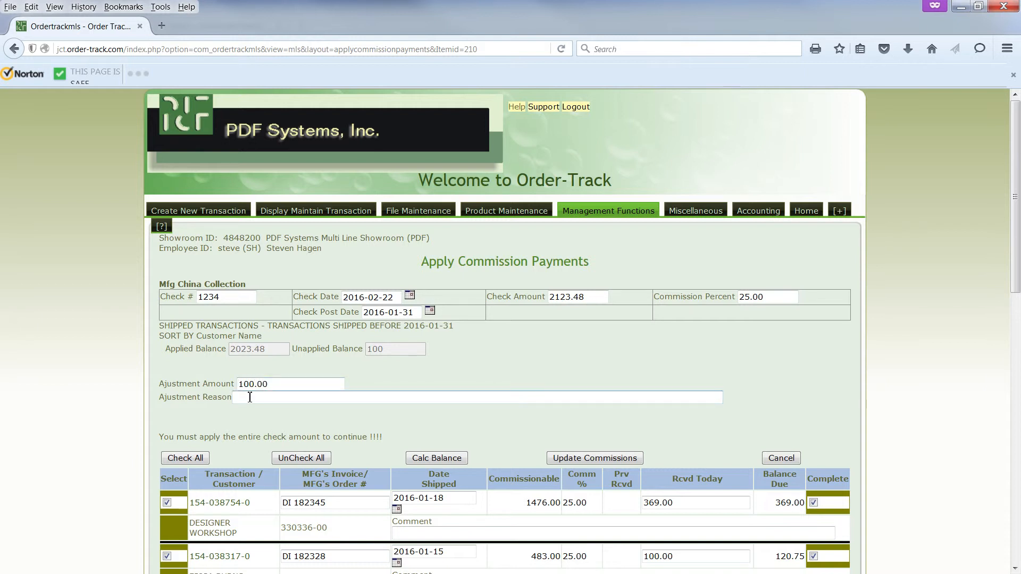
type("payment for a direct order")
left_click(248, 418)
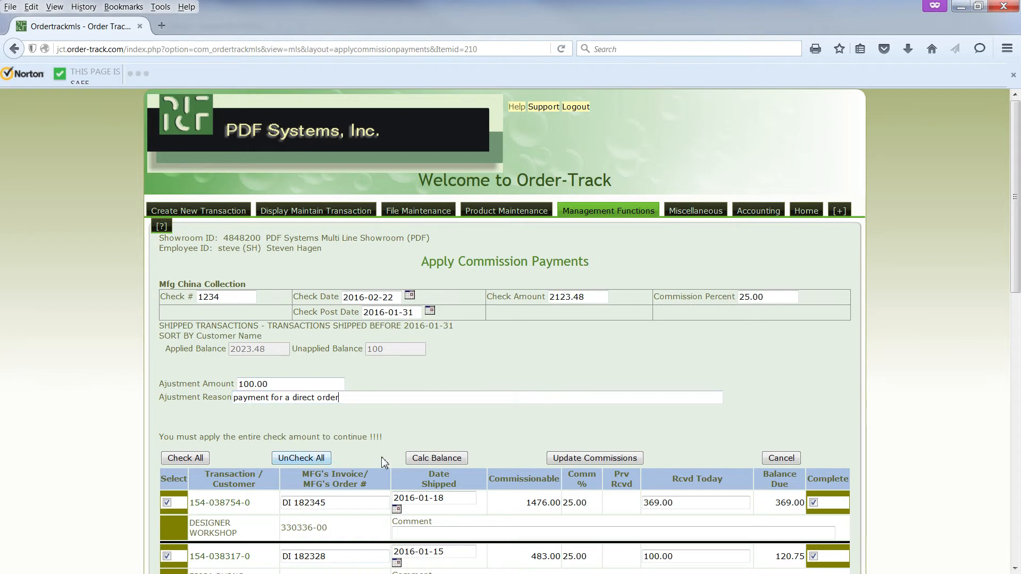
left_click(440, 460)
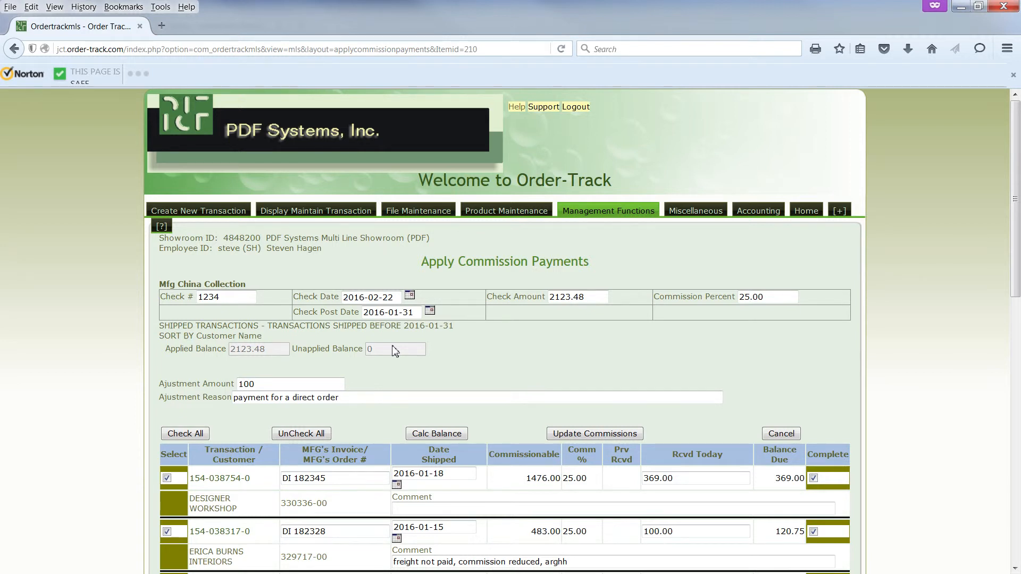
- Update the commissions with the fully applied check and return to the home page
left_click(577, 434)
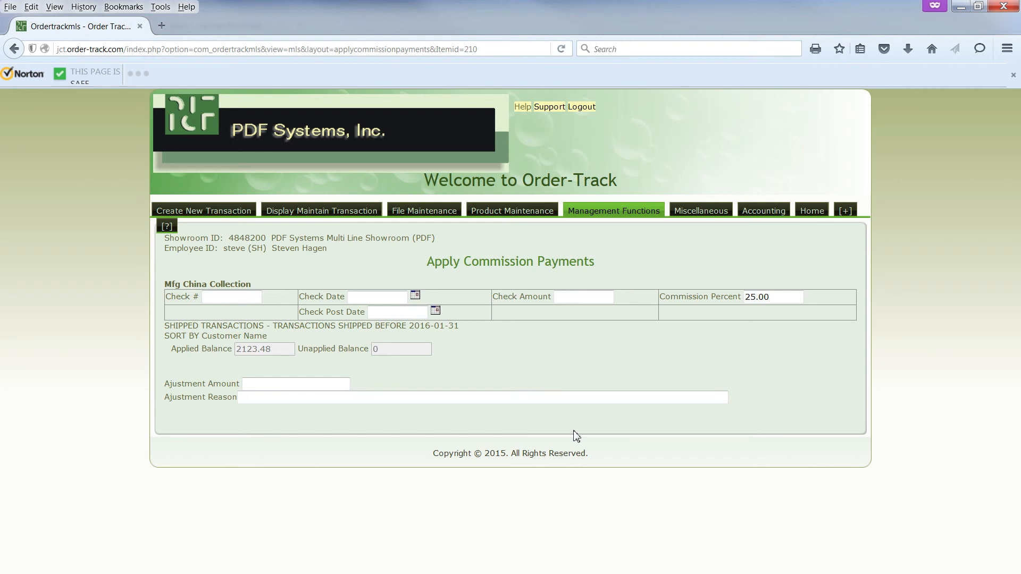
left_click(813, 211)
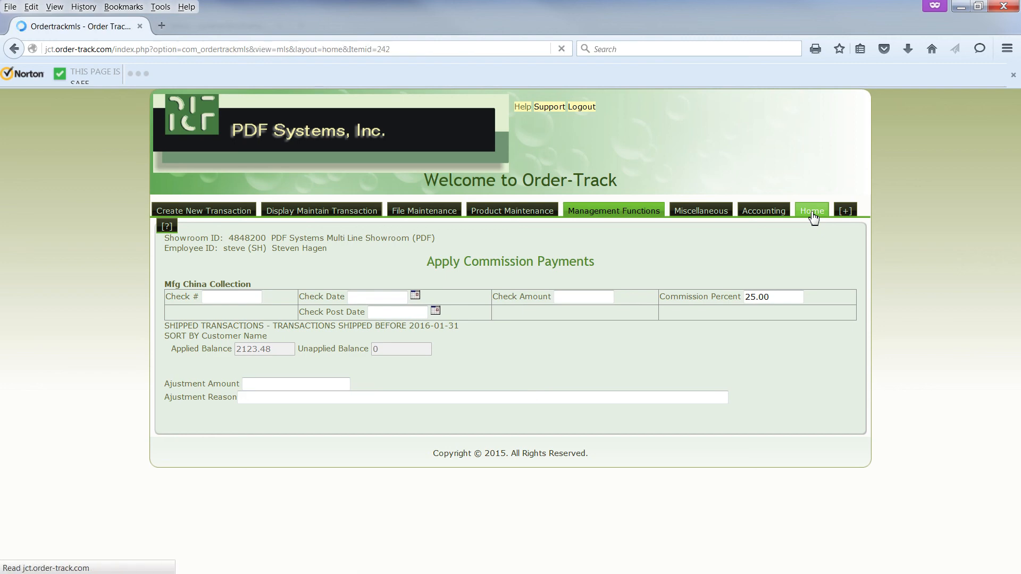